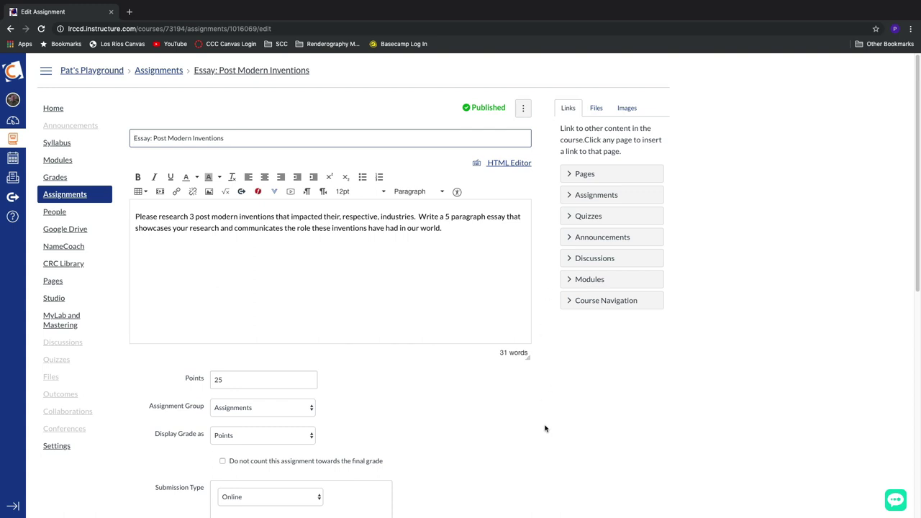
- Look over the existing assignment group list and close it without changing anything
scroll(545, 429, "down", 3)
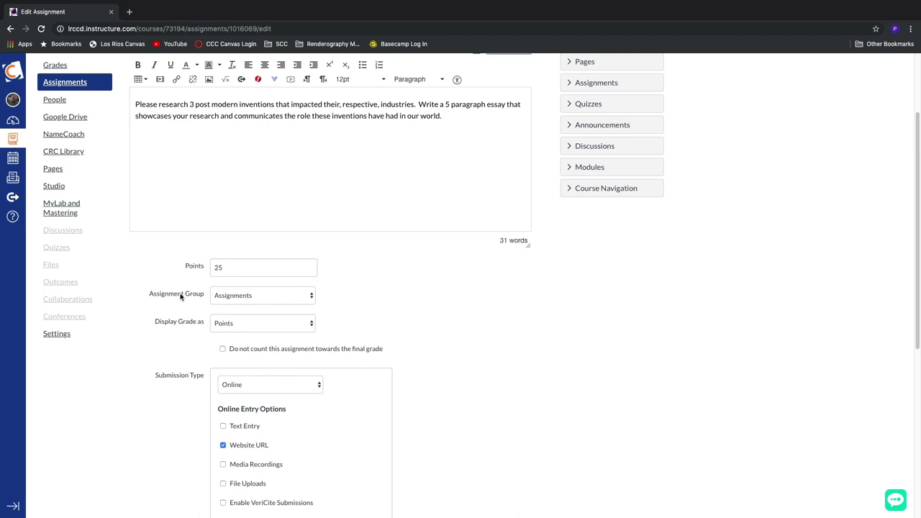
left_click(280, 297)
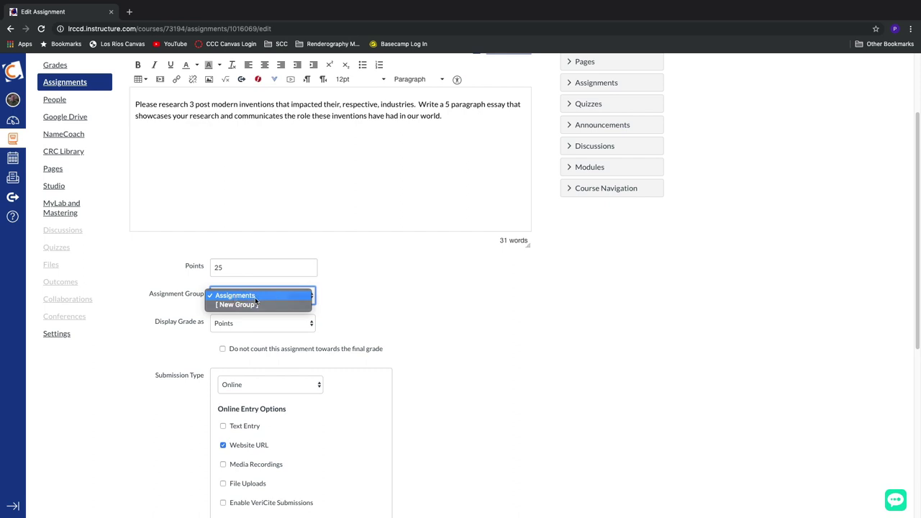
left_click(131, 310)
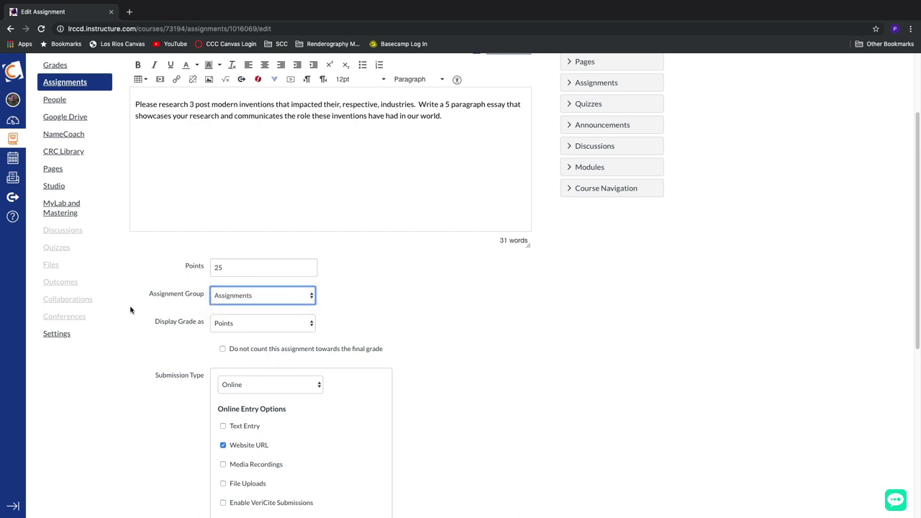
scroll(130, 311, "up", 3)
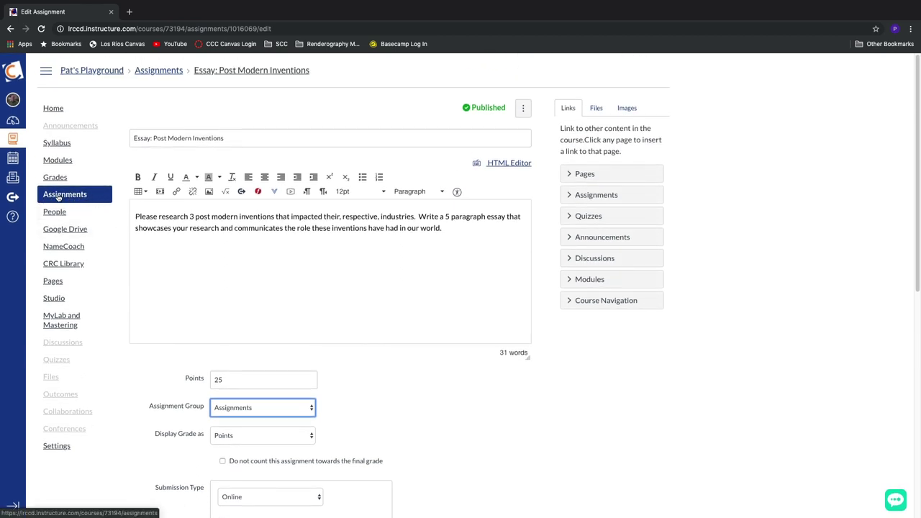
- From the course's Assignments page, create a new assignment group named 'Essays'
left_click(69, 197)
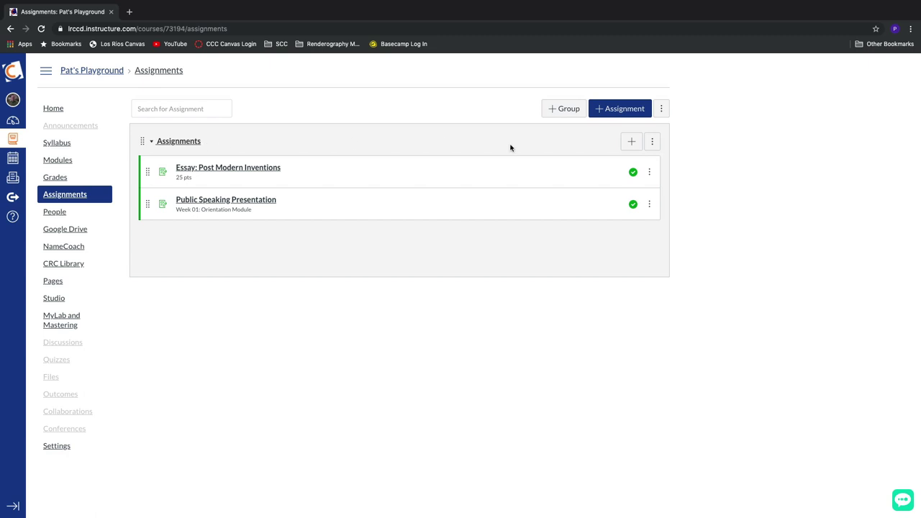
left_click(564, 113)
left_click(443, 273)
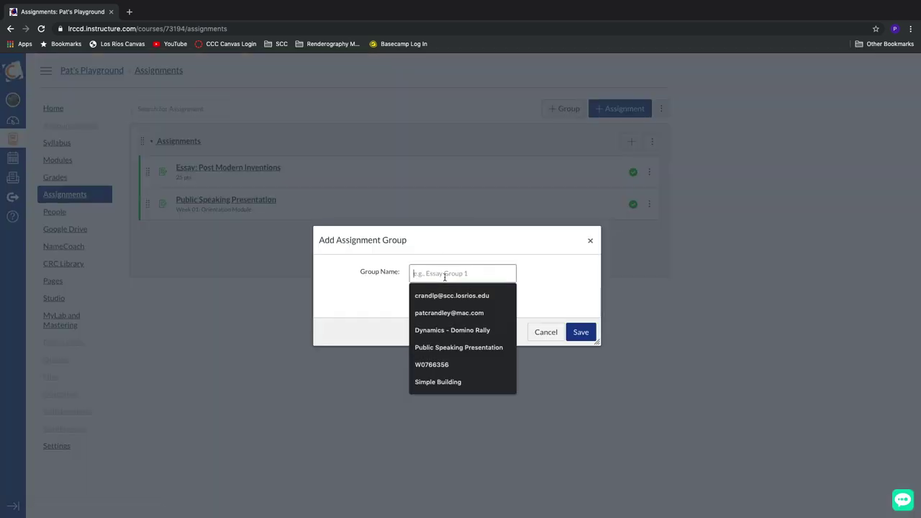
type("w")
key("BackSpace")
type("Essays")
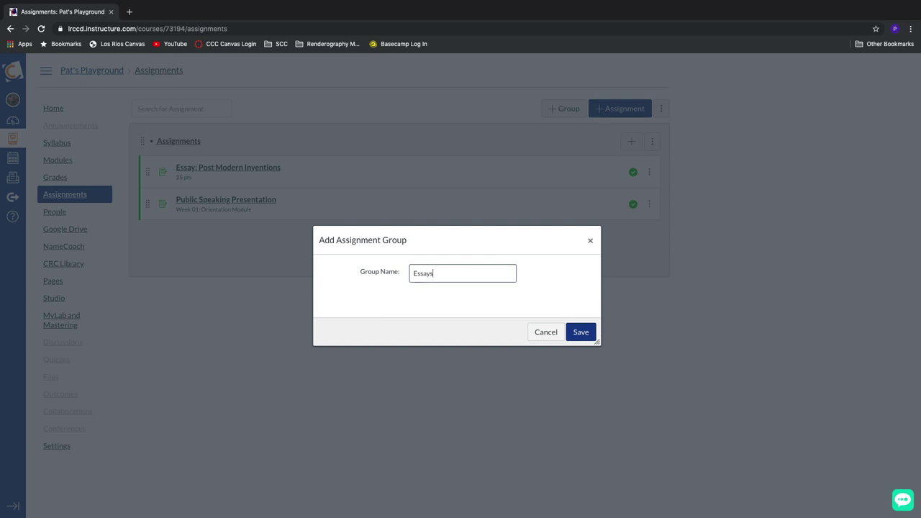
left_click(589, 334)
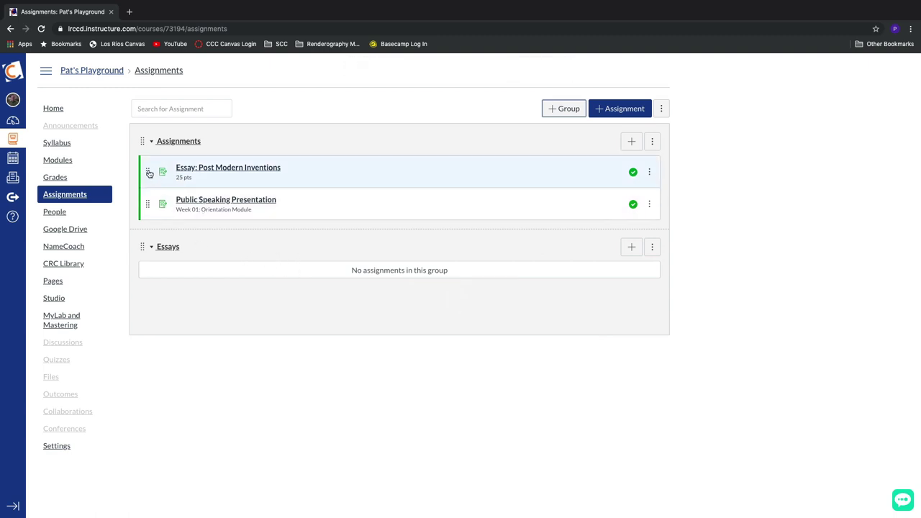
left_click_drag(147, 173, 200, 254)
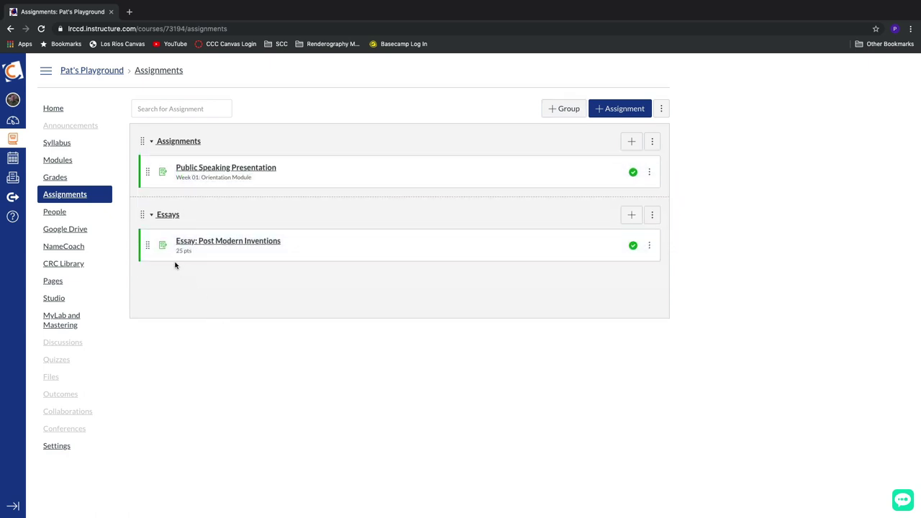
left_click_drag(147, 246, 169, 167)
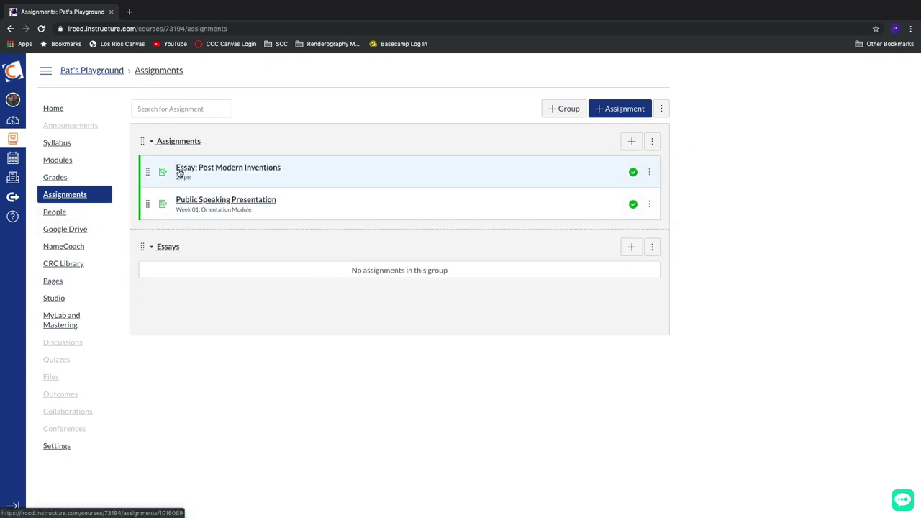
left_click(243, 172)
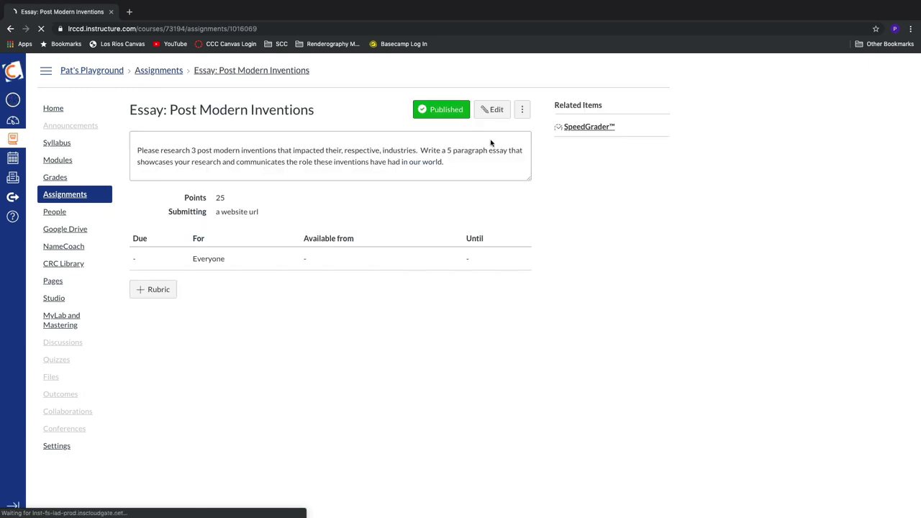
- Edit the Essay: Post Modern Inventions assignment and set its assignment group to Essays
left_click(496, 112)
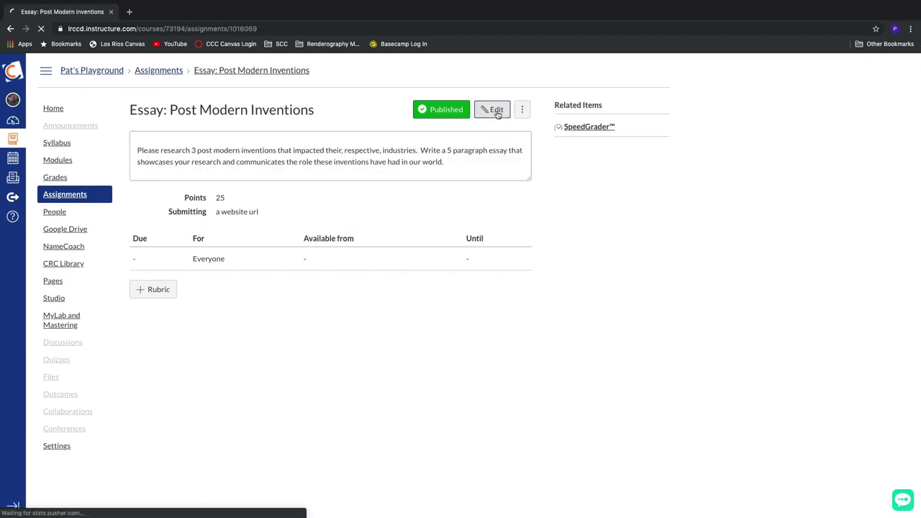
scroll(534, 344, "down", 3)
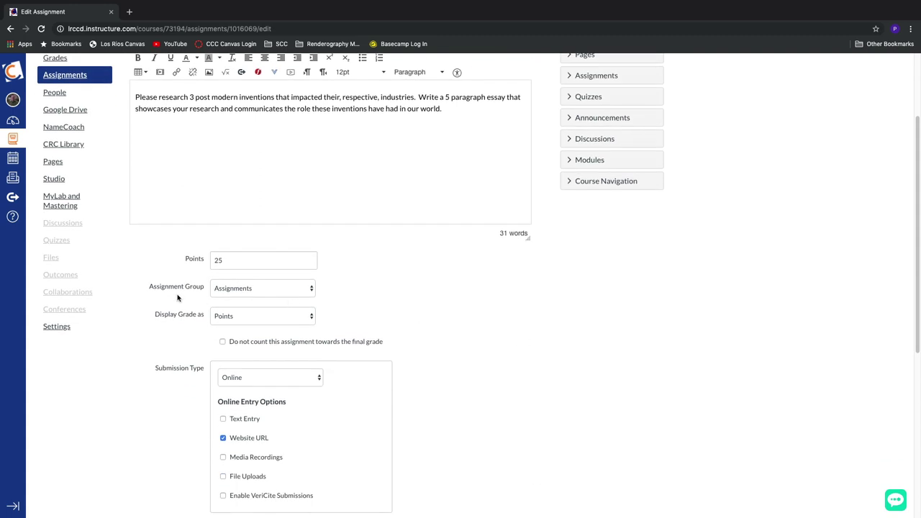
left_click(290, 291)
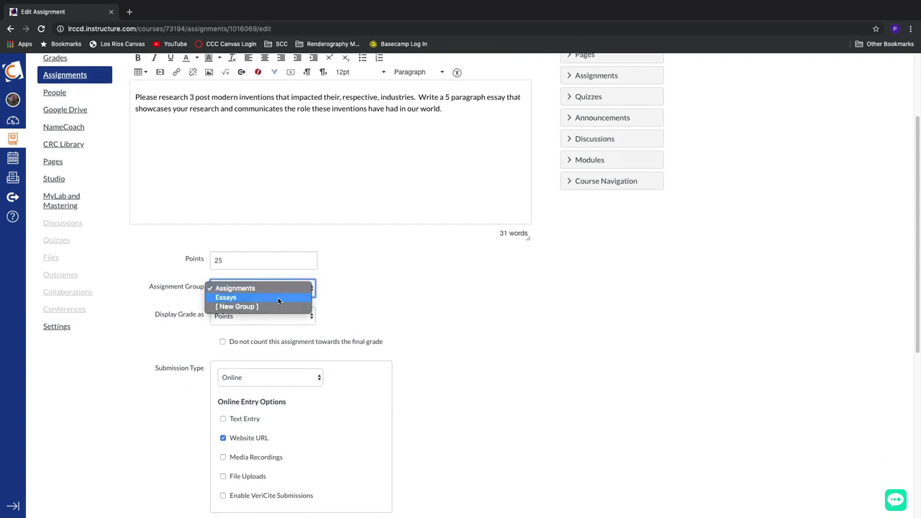
left_click(278, 297)
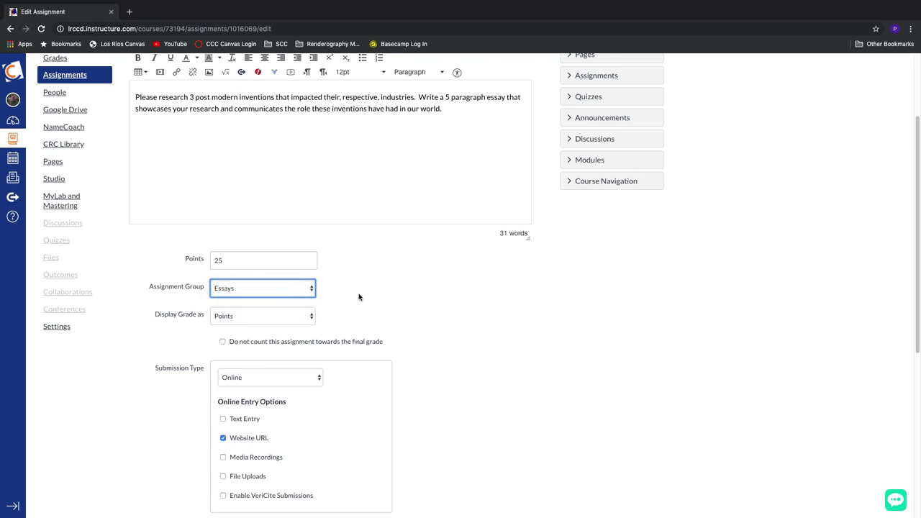
left_click(416, 292)
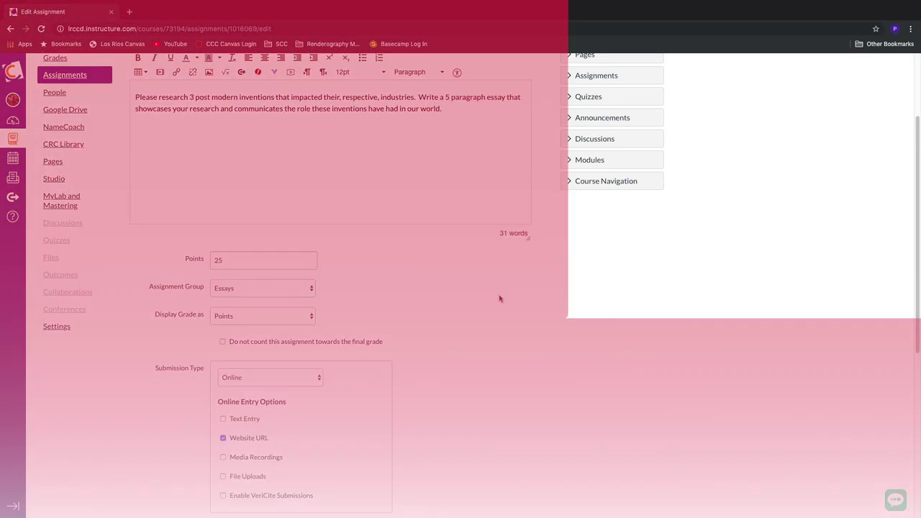
scroll(584, 408, "up", 3)
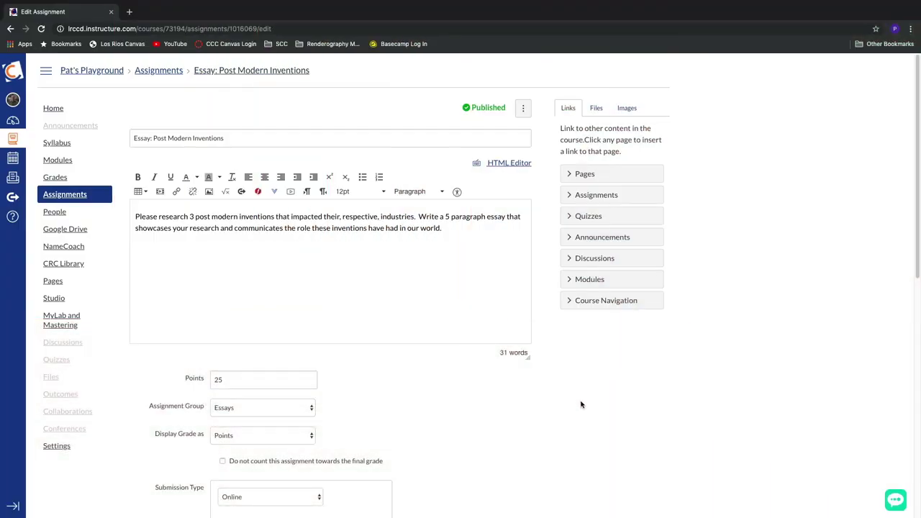
scroll(541, 218, "down", 10)
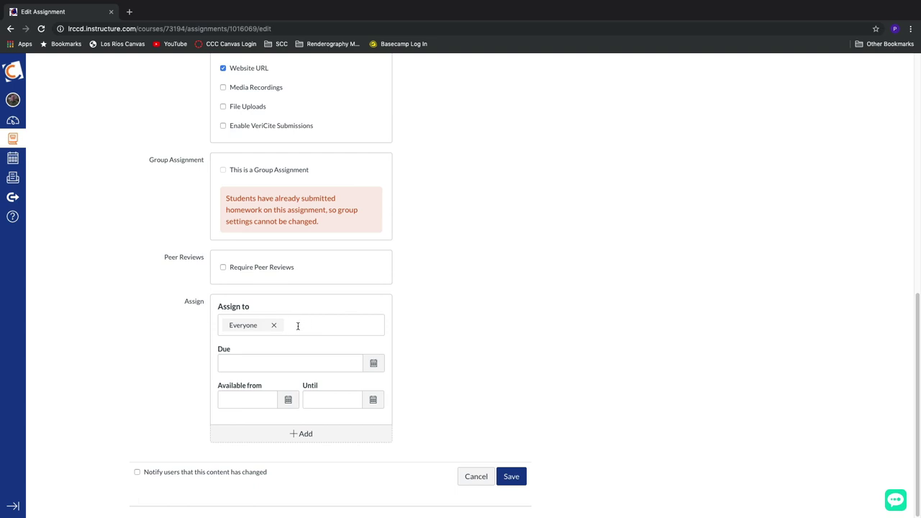
- Replace Everyone Else with the Monday/Wednesday Section as the essay's assignee
left_click(298, 326)
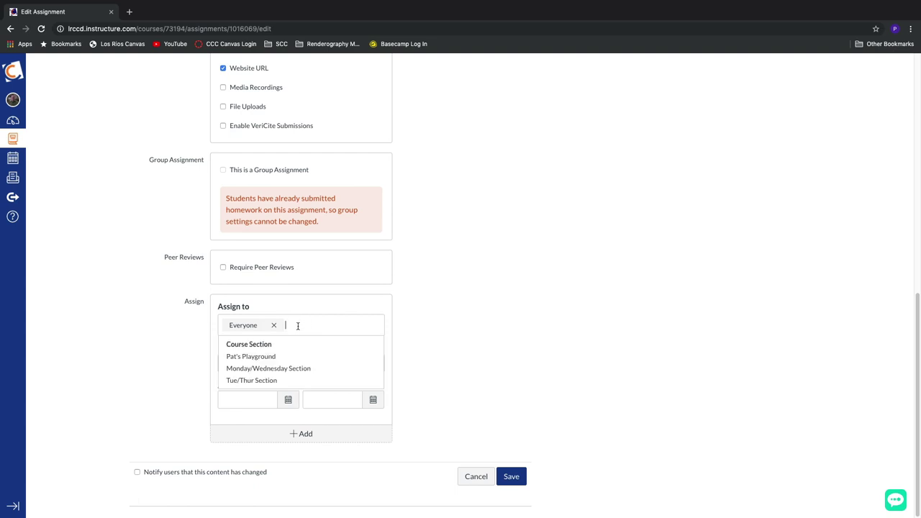
left_click(283, 368)
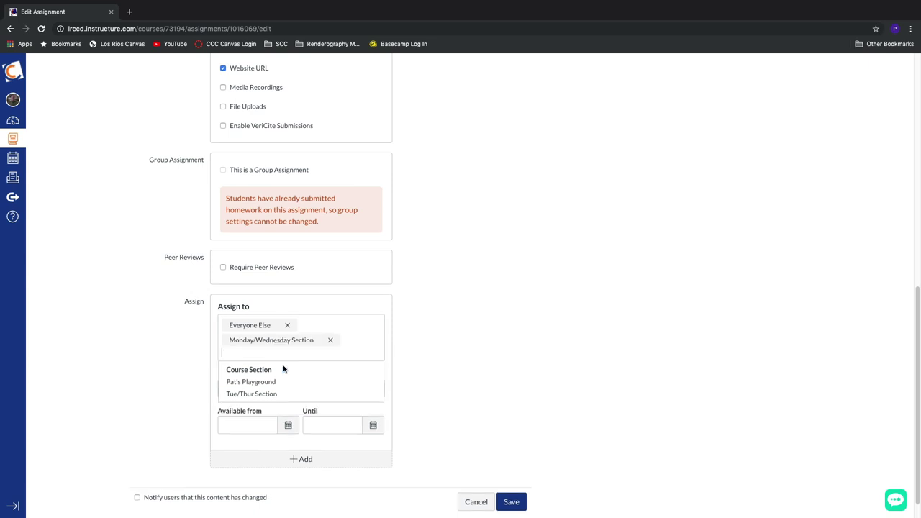
left_click(287, 328)
left_click(196, 342)
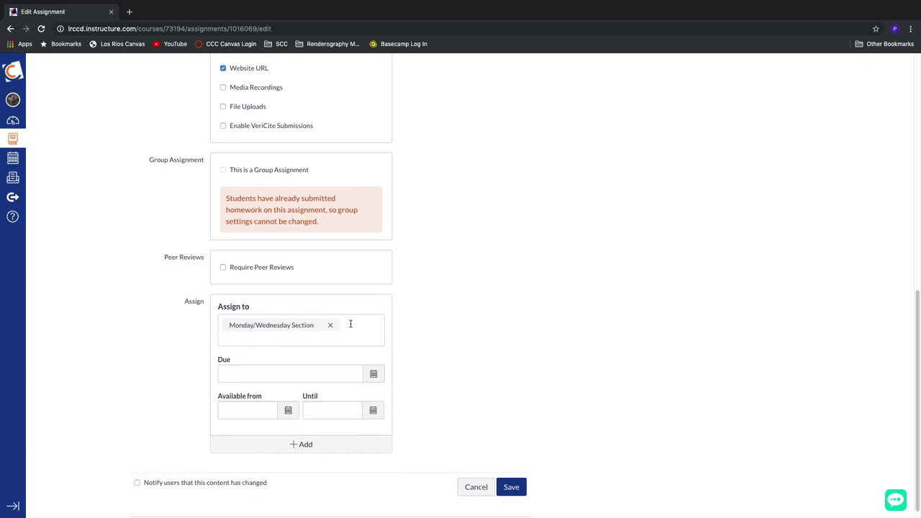
left_click(295, 371)
left_click(175, 413)
- Add a second assignee entry containing only the Tue/Thur Section
left_click(328, 445)
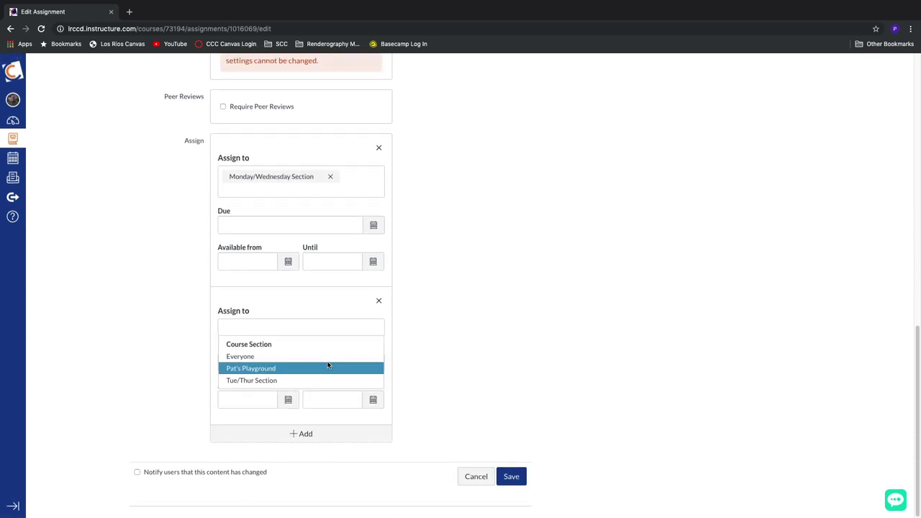
left_click(266, 380)
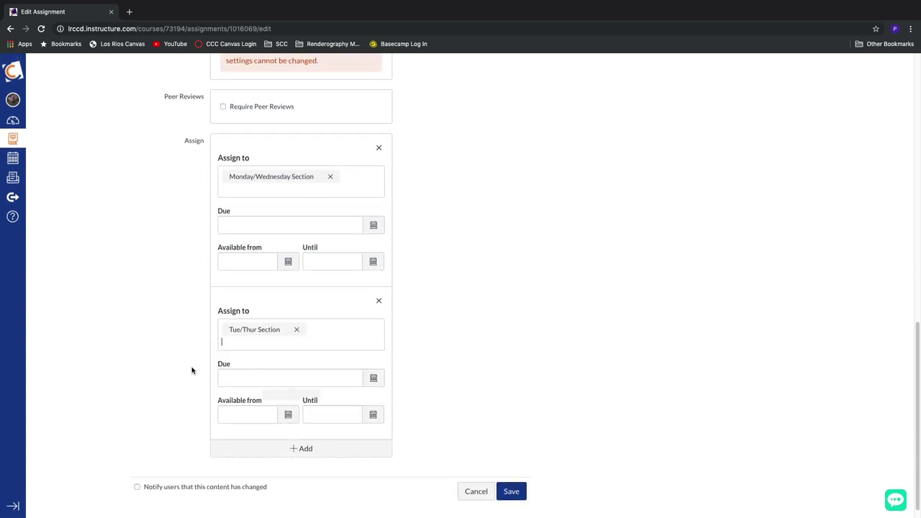
left_click(238, 381)
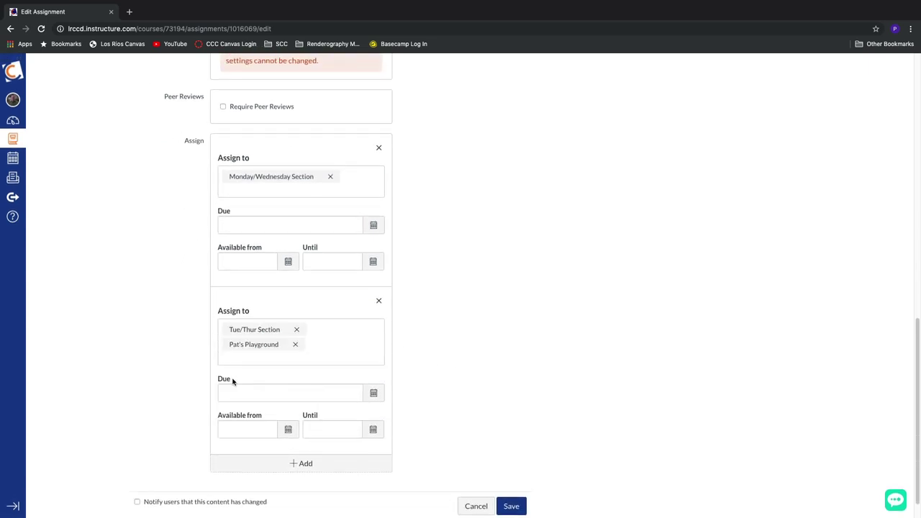
left_click(294, 345)
left_click(164, 376)
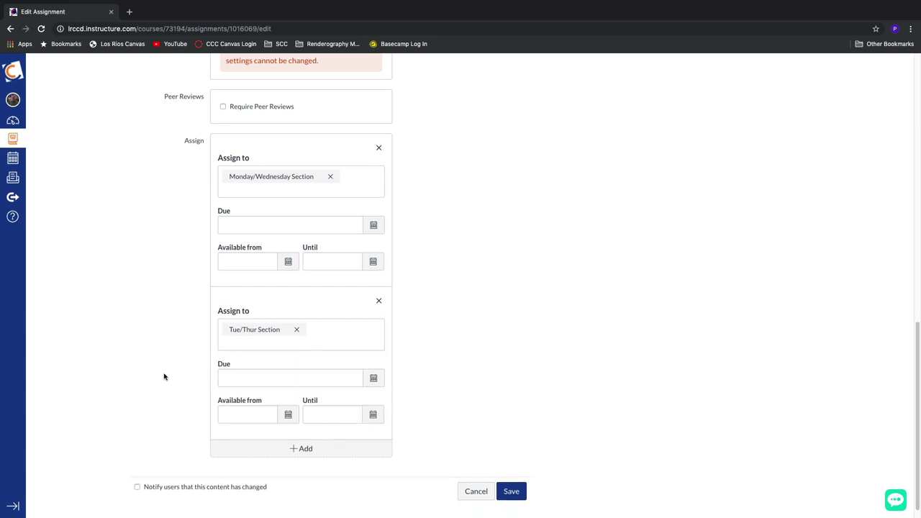
- Add a third assignee entry and leave it empty with no section chosen
left_click(310, 450)
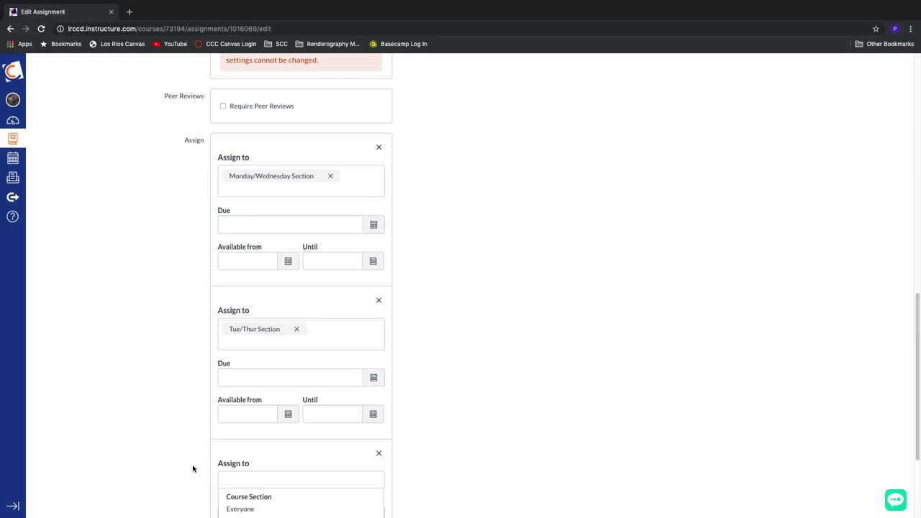
scroll(193, 469, "down", 4)
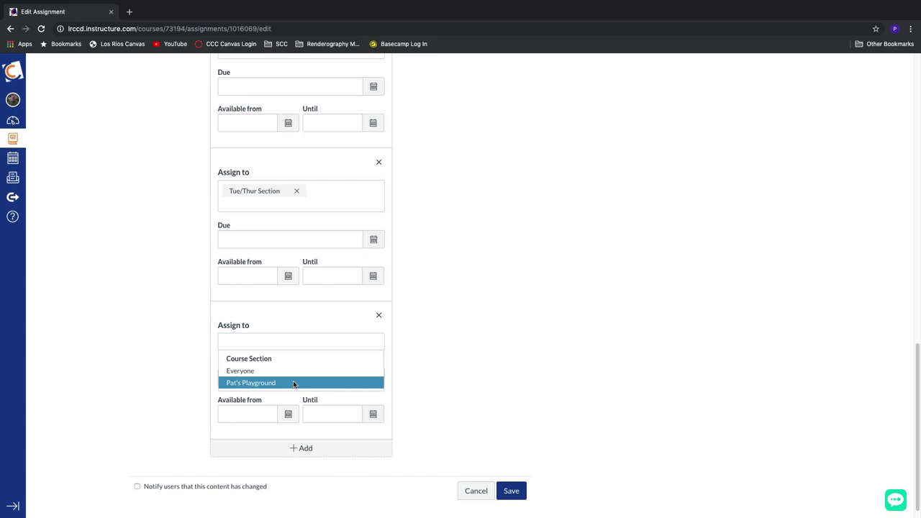
left_click(467, 382)
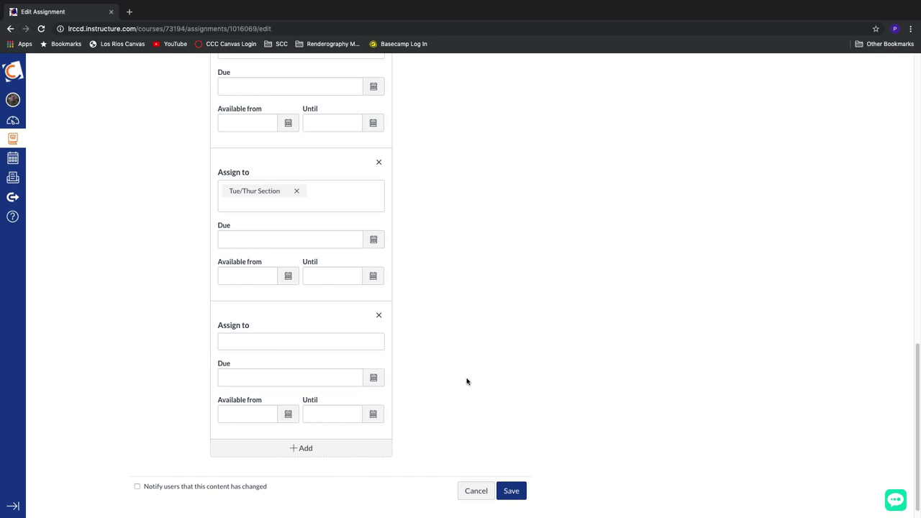